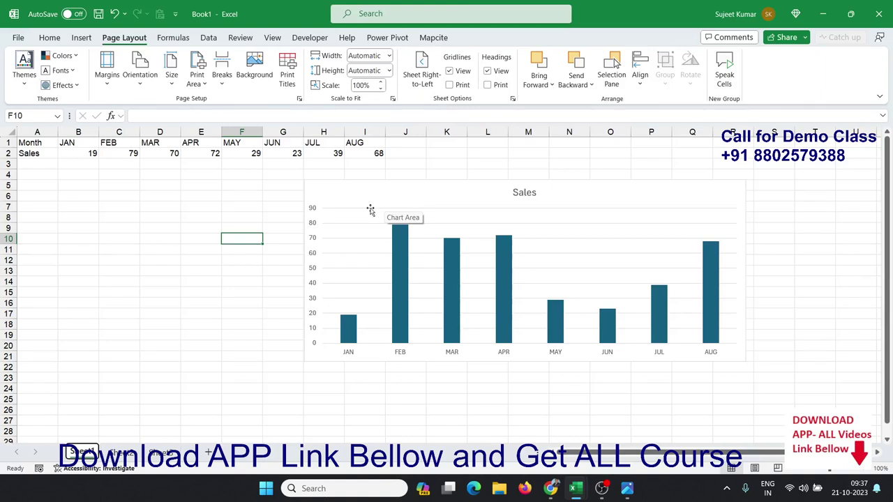
Step: Label A3 'Target' and enter January–April targets 65, 85, 62, 65
click(452, 194)
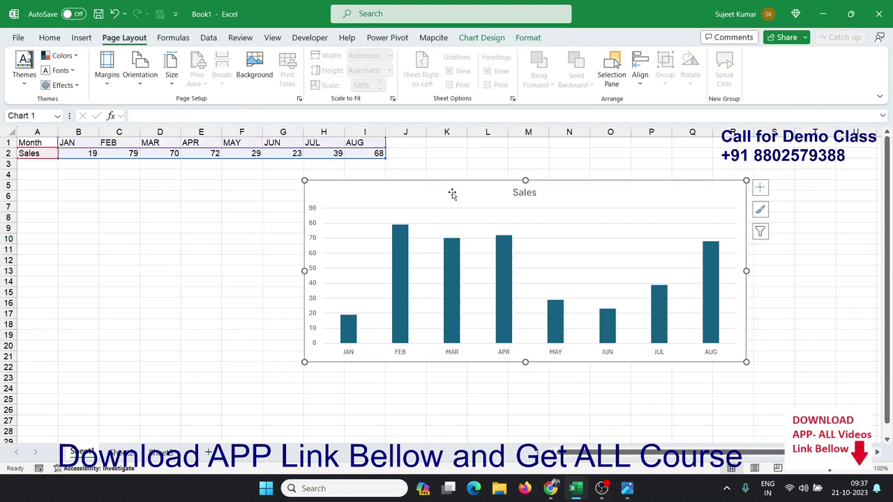
click(38, 168)
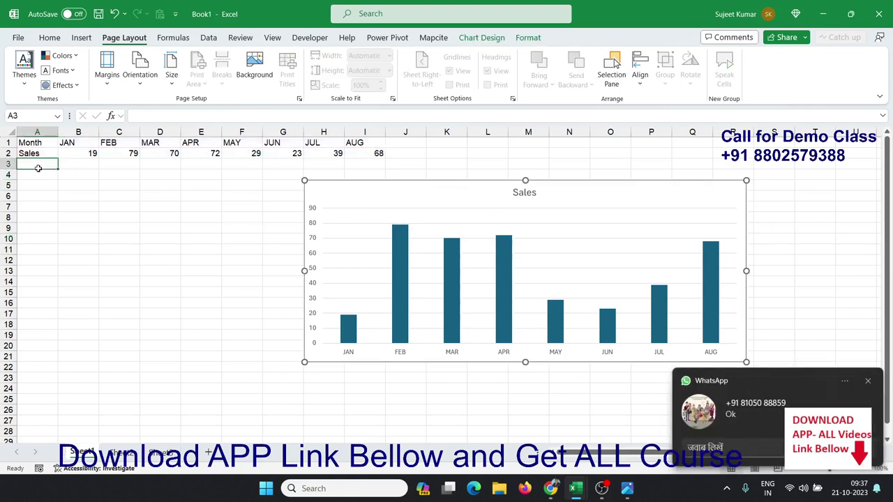
click(868, 381)
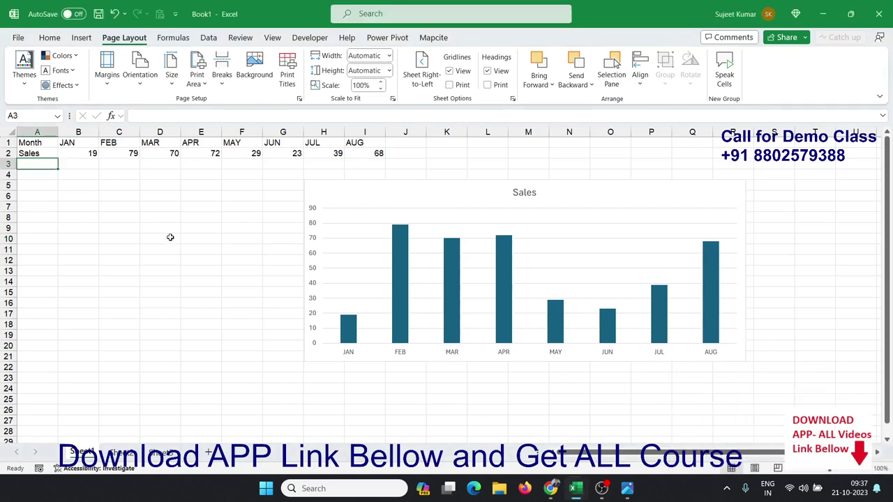
text(Ta)
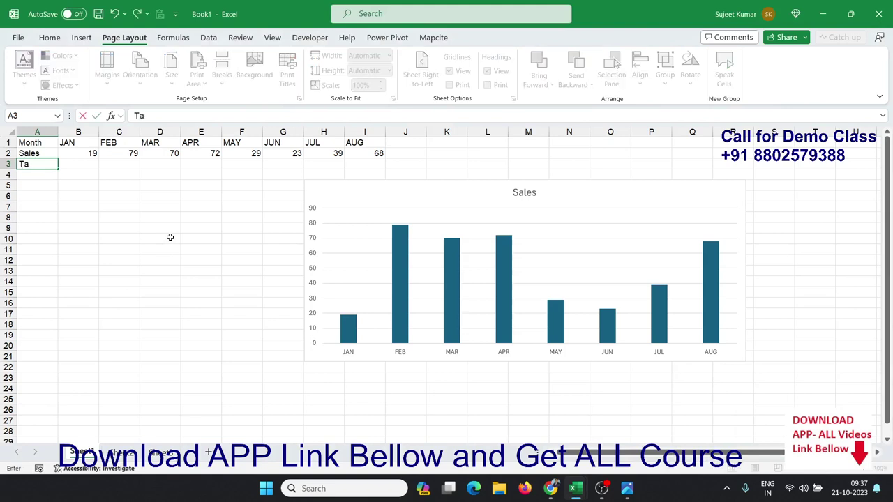
text(rget)
key(Tab)
text(65)
key(Tab)
text(85)
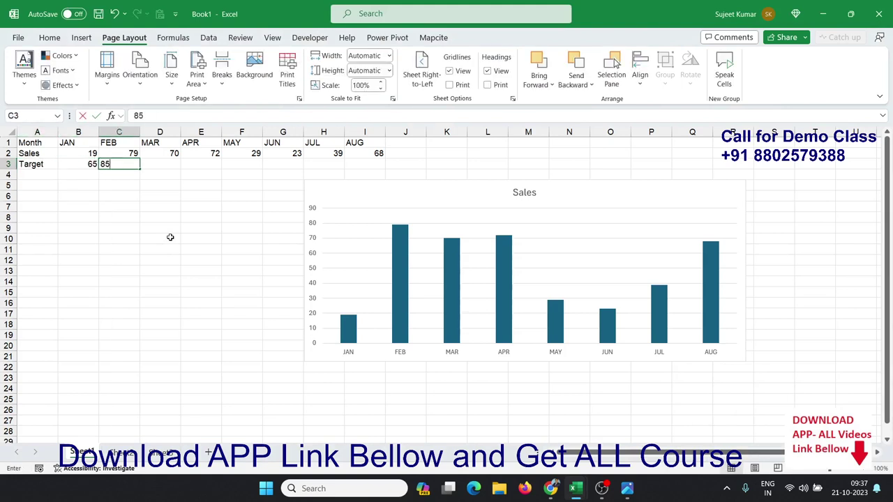
key(Tab)
text(62	65)
key(Tab)
Step: Enter May–August targets 75, 65, 68, 68, correcting the mistyped May value
text(8)
key(Tab)
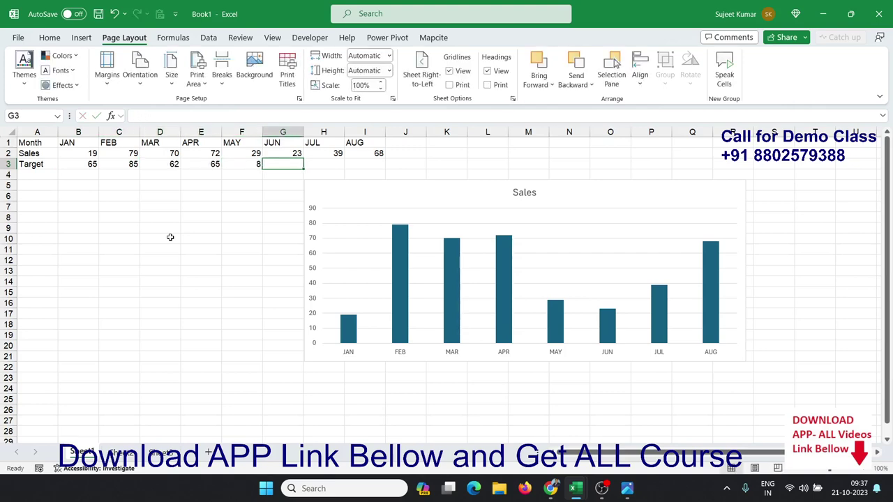
key(Left)
text(7)
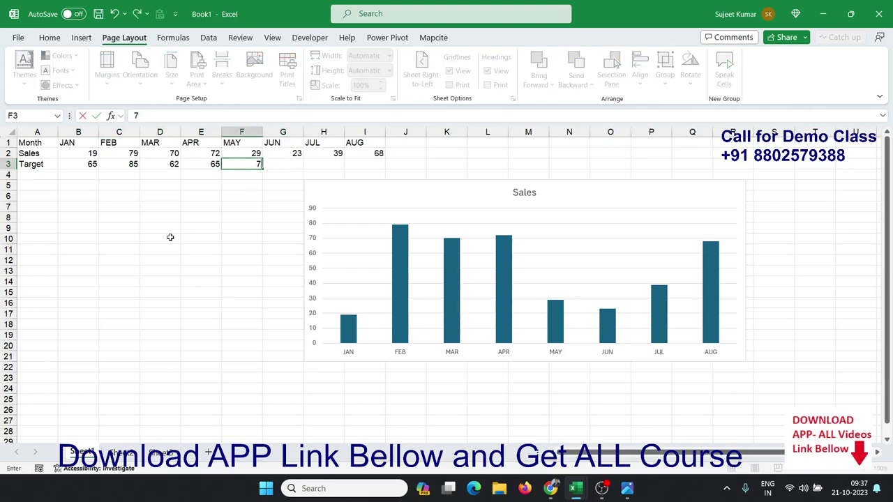
text(5)
key(Tab)
text(65)
key(Tab)
text(68)
key(Tab)
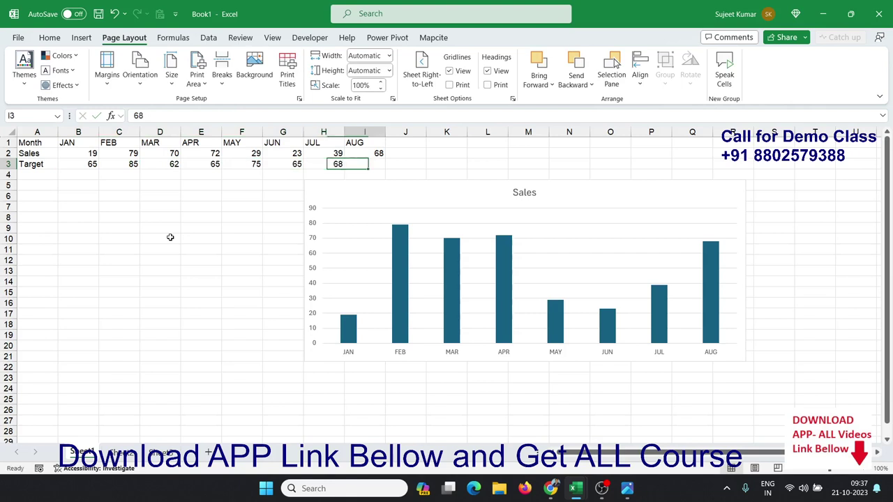
text(68)
key(Tab)
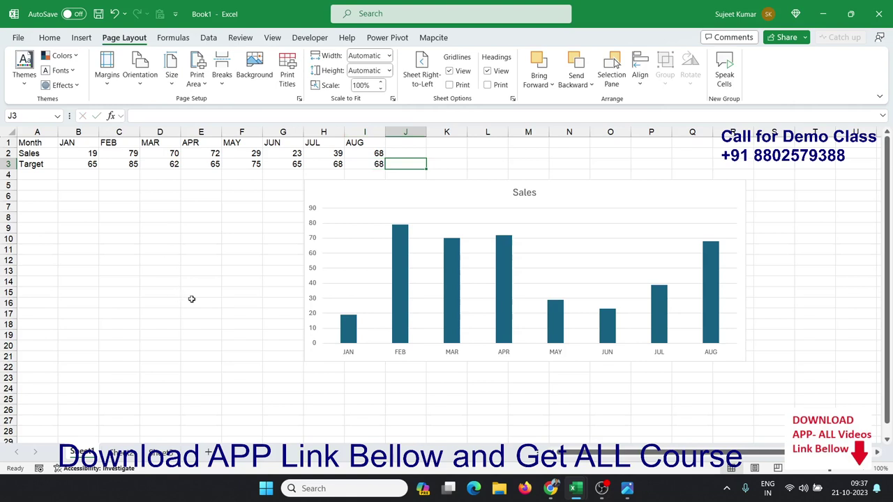
Step: Extend the chart's source range from row 2 down to row 3 to add the Target series
click(324, 194)
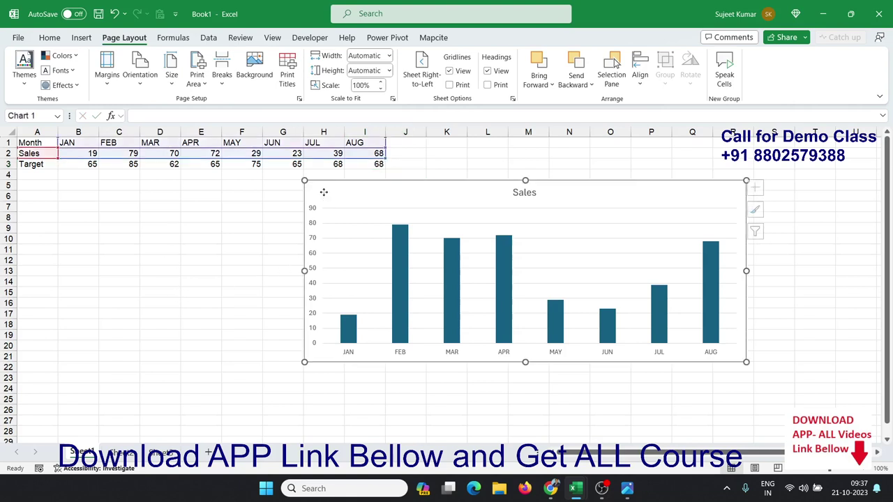
click(277, 217)
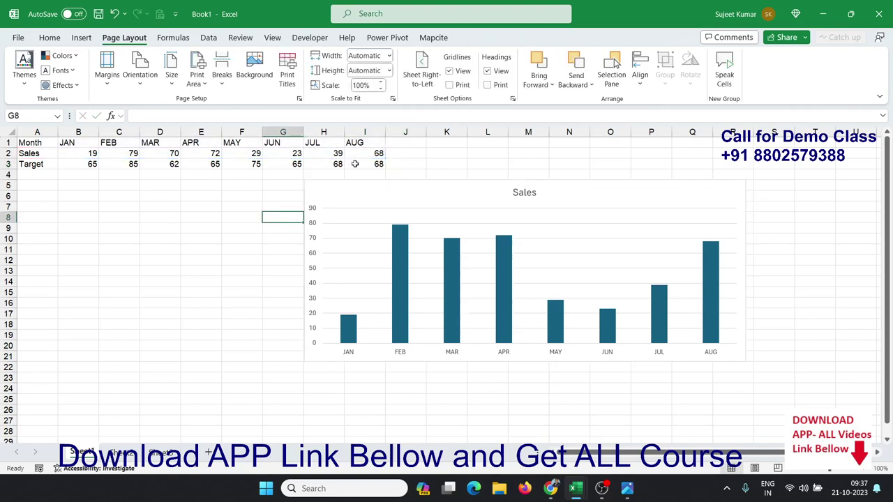
drag(377, 164, 9, 117)
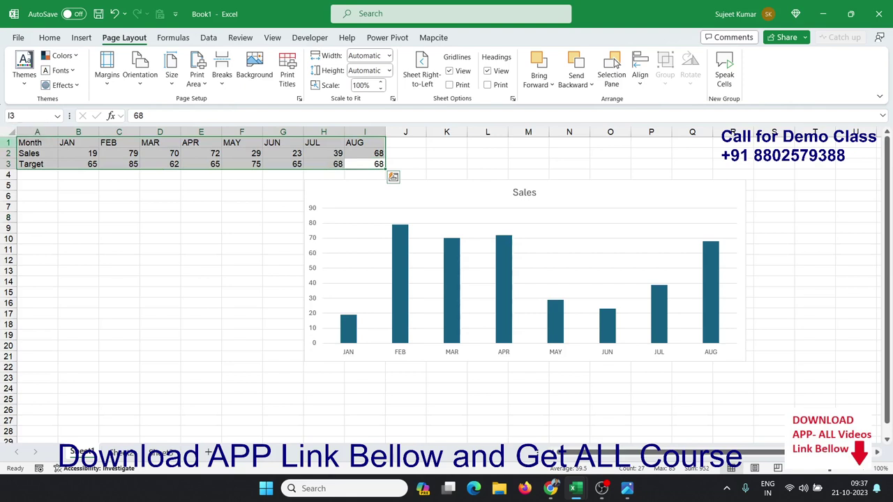
click(101, 254)
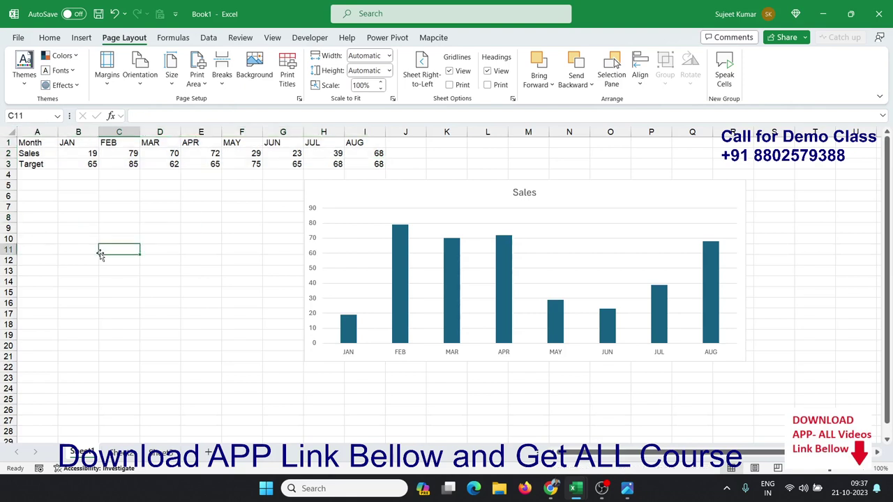
click(337, 184)
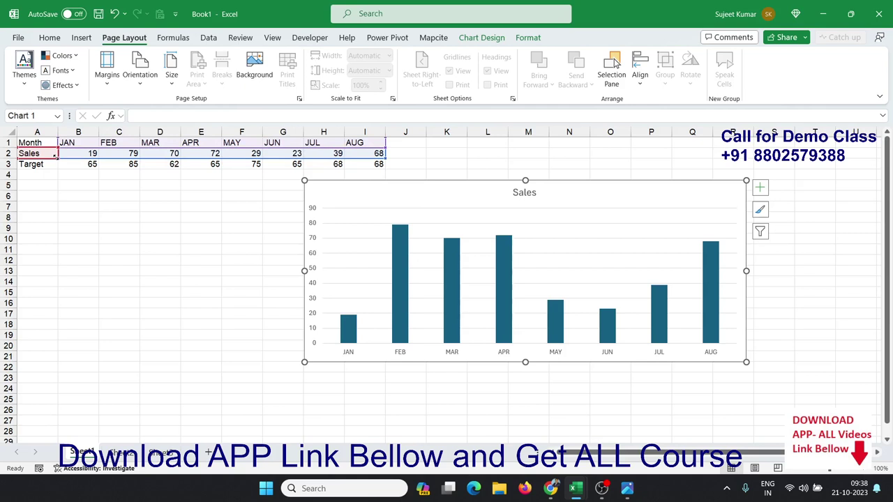
drag(55, 157, 58, 166)
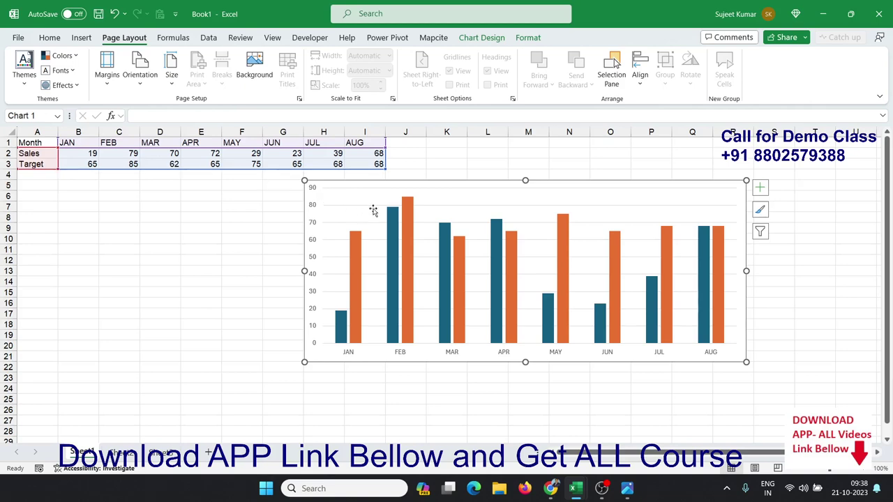
Step: Change the Target series to Line with Markers in a Combo chart over the Sales columns
right_click(404, 220)
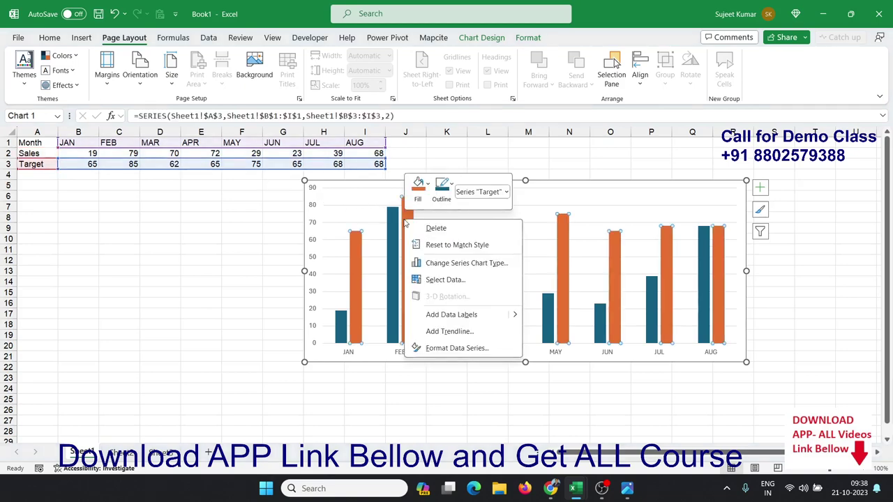
click(464, 264)
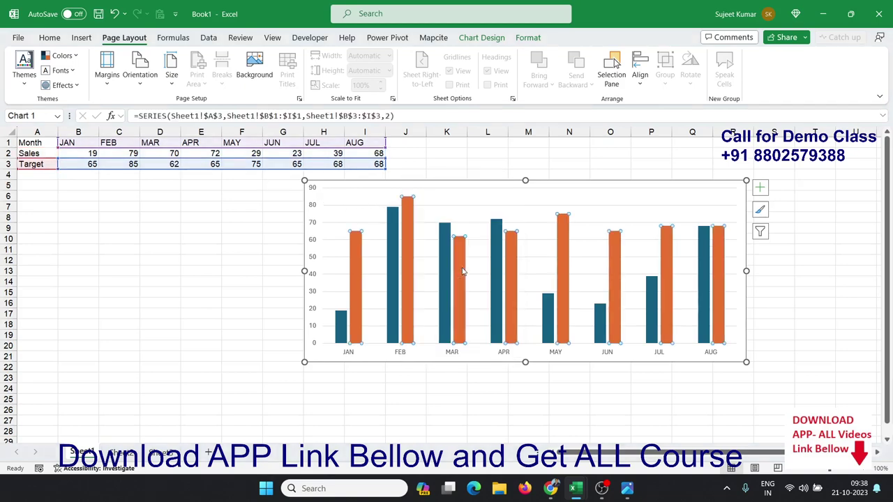
click(491, 346)
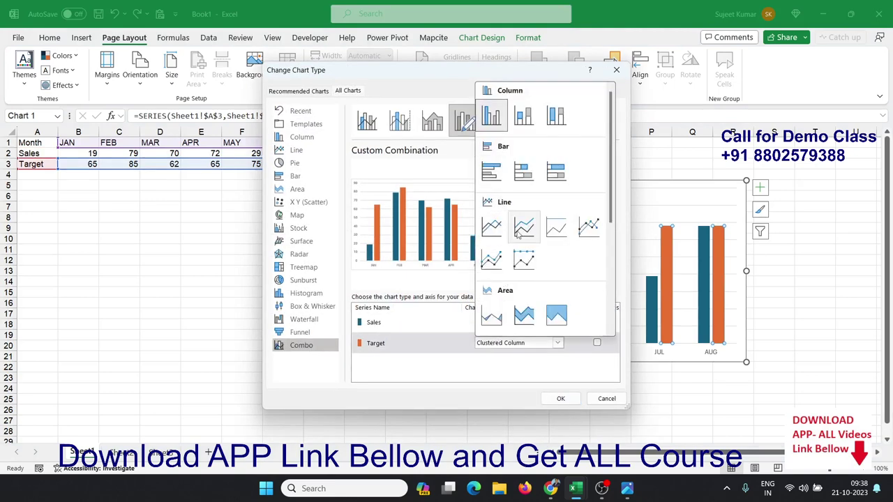
click(492, 262)
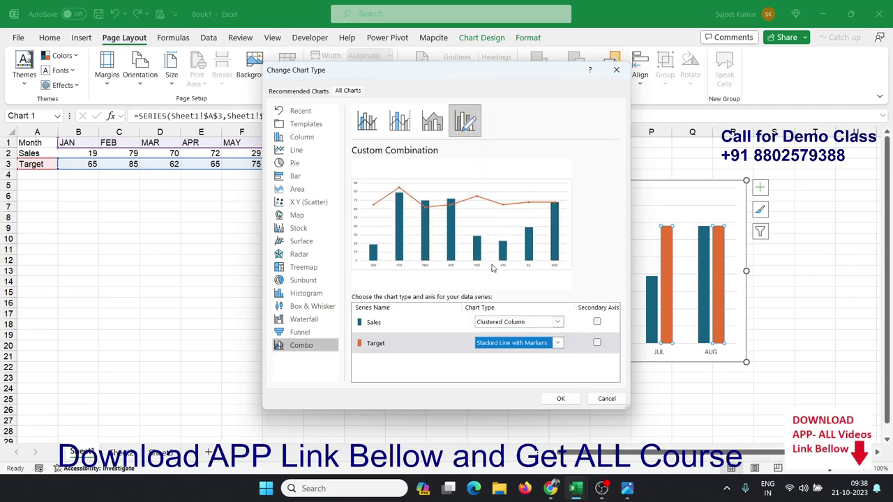
click(558, 399)
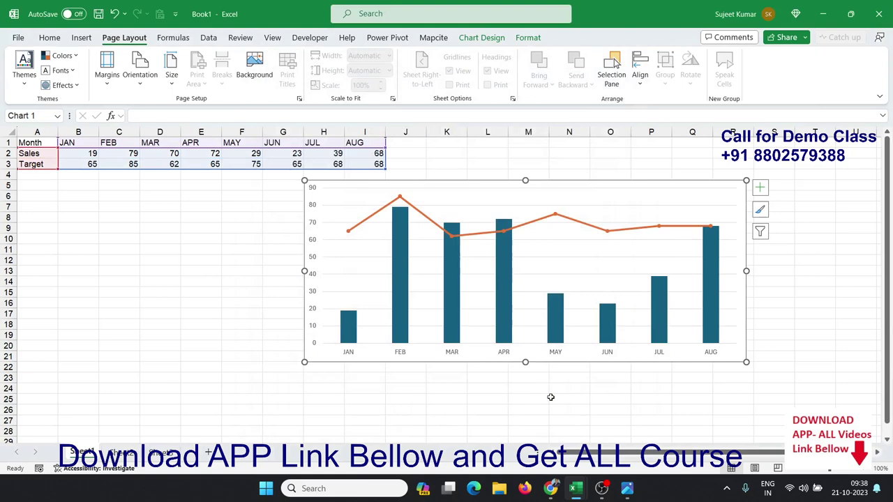
Step: Switch to the DS7AM workbook and look through its Data and Dashboard sheets
click(549, 397)
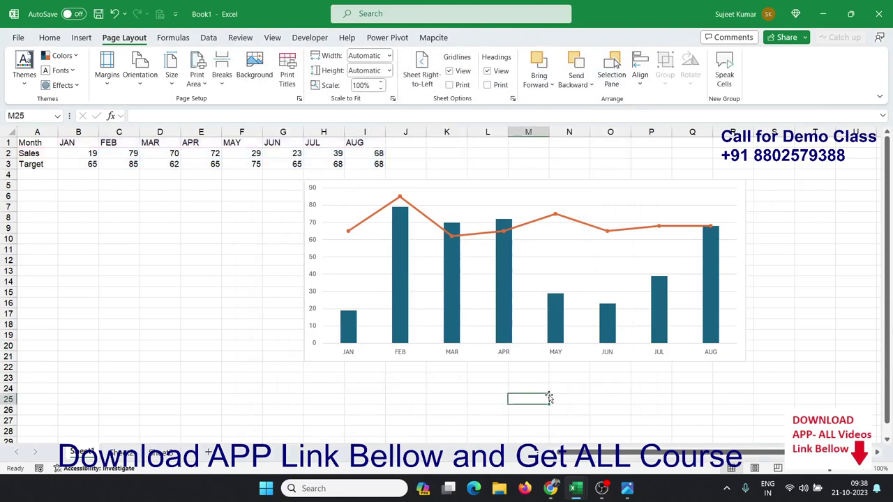
mouse_move(576, 493)
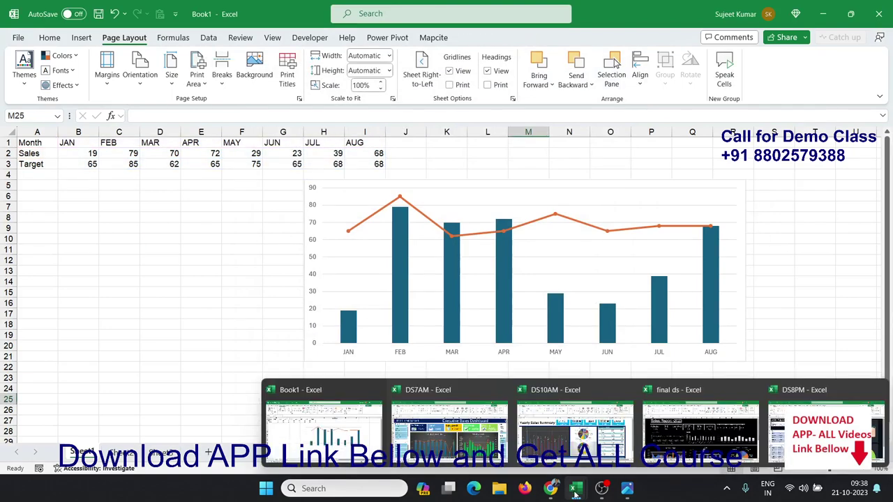
click(450, 457)
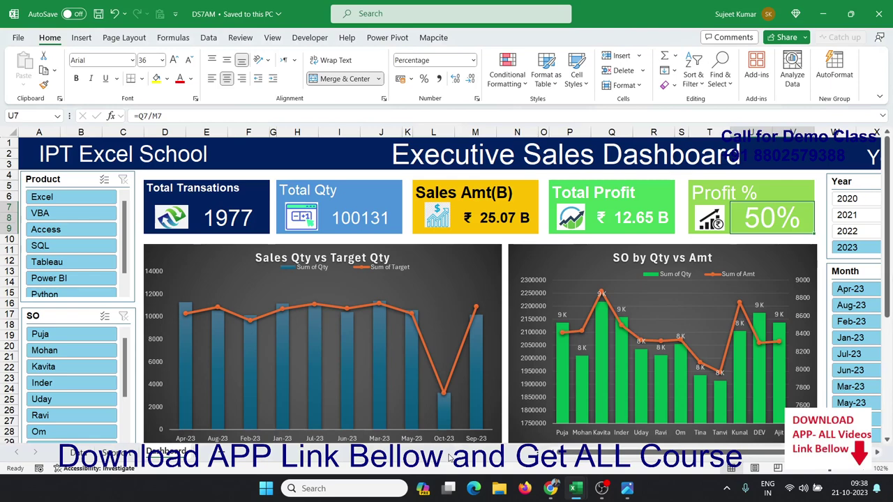
click(82, 453)
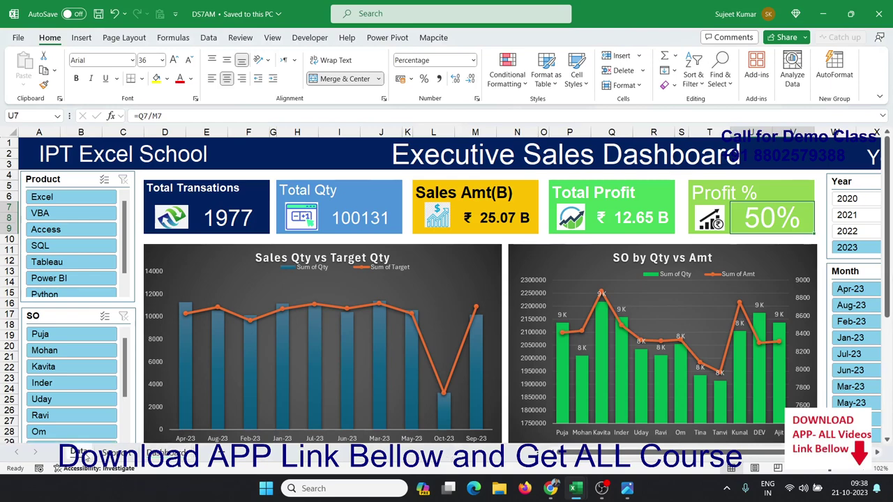
click(168, 453)
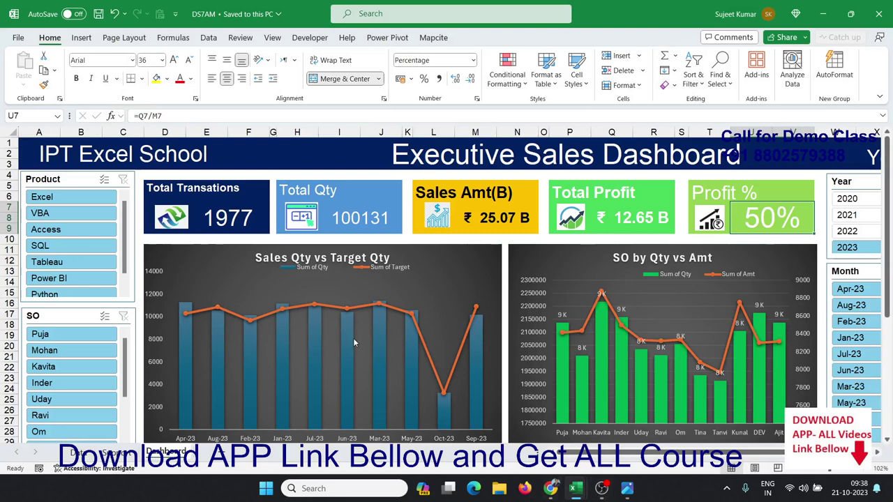
Step: Switch to the DS10AM workbook and check its Data and Summary sheets
mouse_move(354, 341)
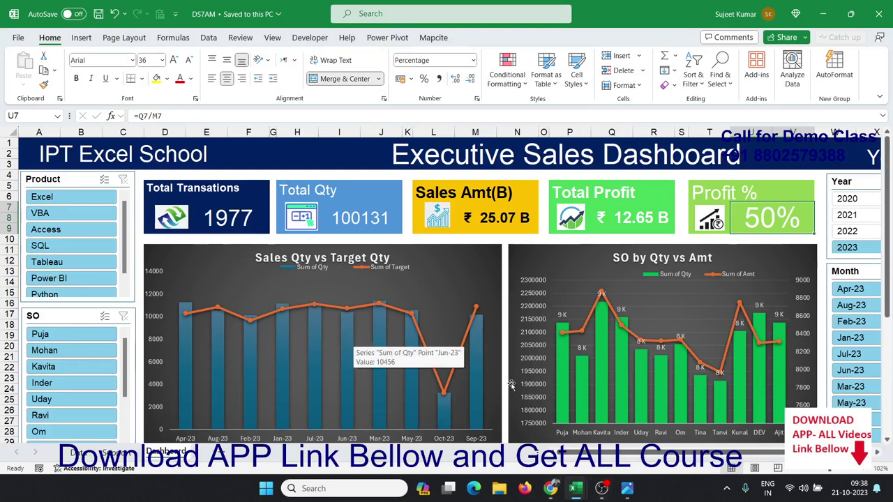
mouse_move(583, 488)
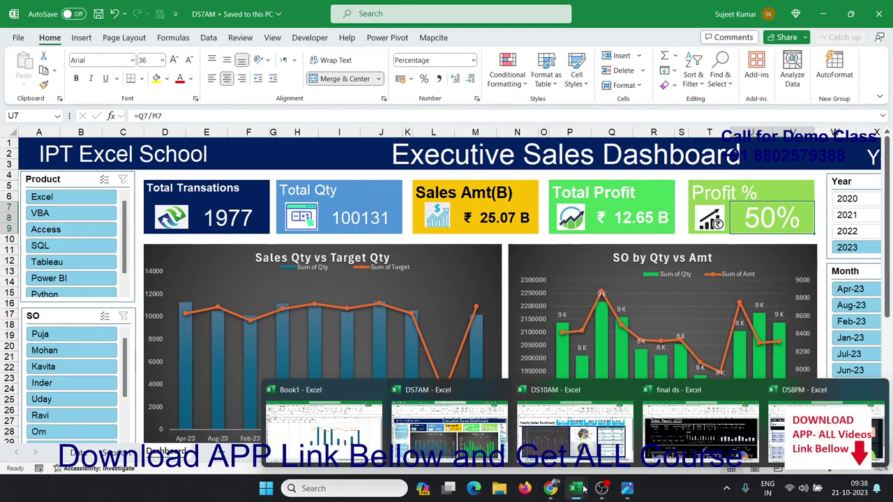
click(558, 419)
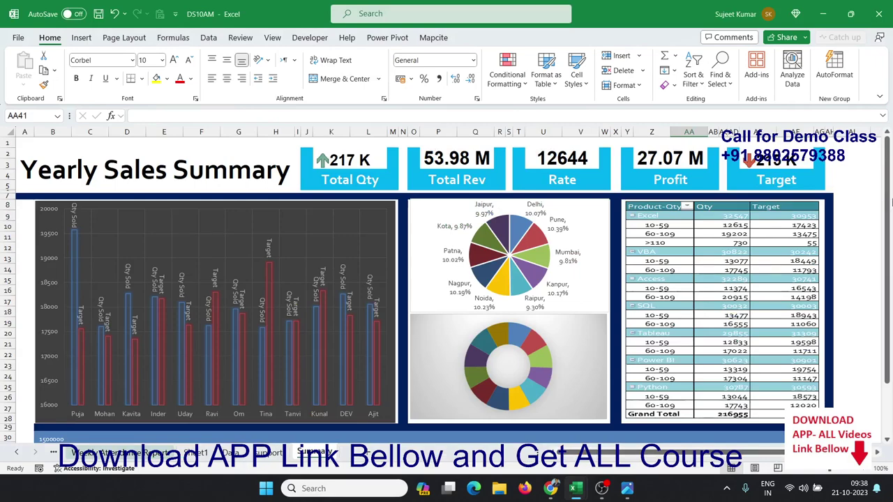
drag(888, 201, 866, 160)
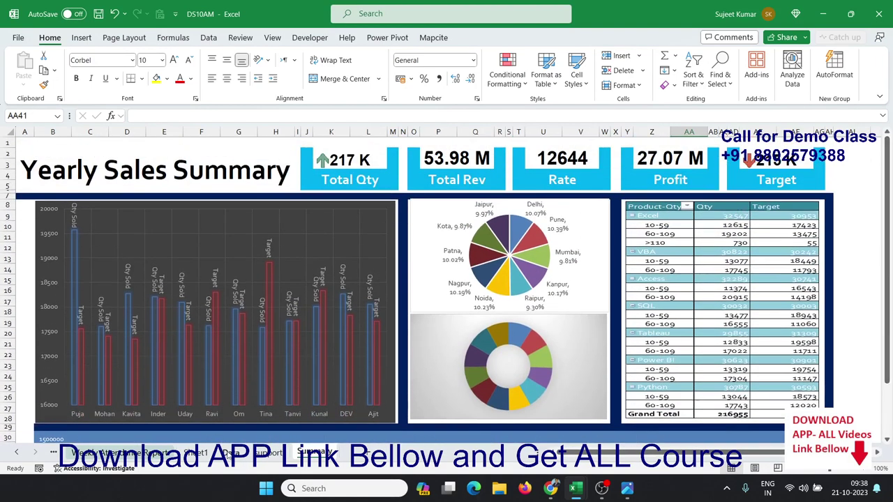
click(229, 453)
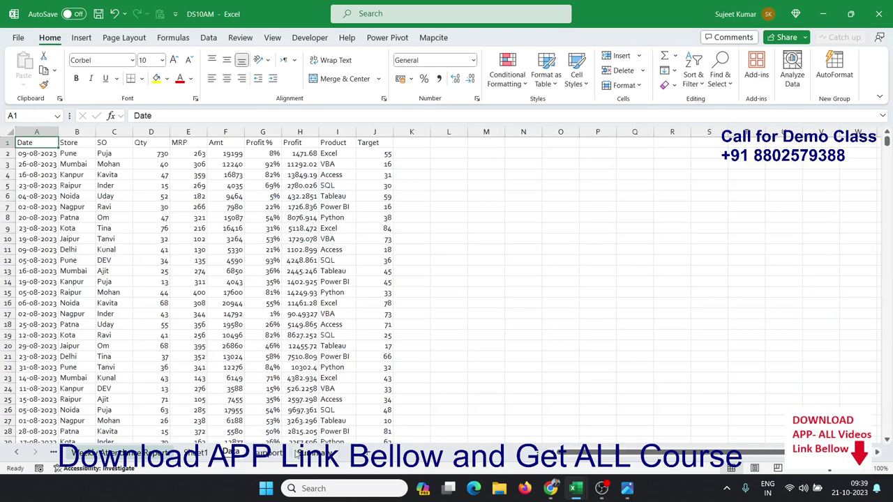
click(296, 454)
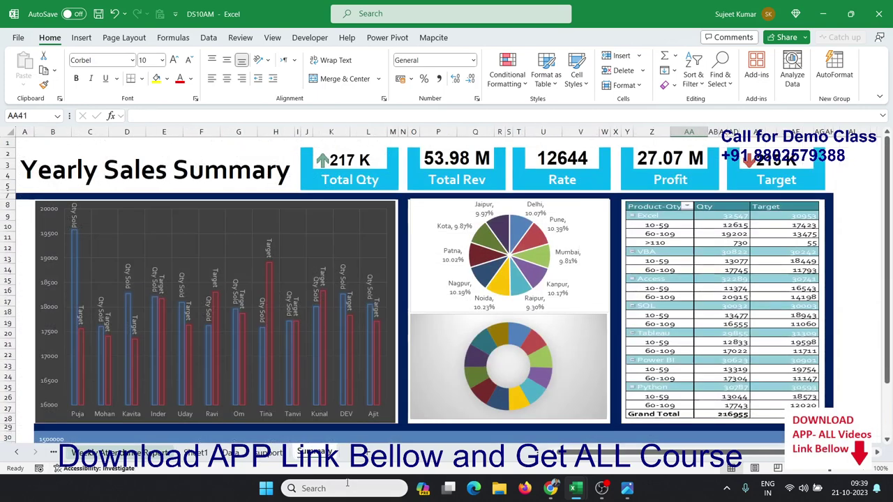
Step: View the final ds report, follow the Sales by Daye chart link, then switch to DS8PM
mouse_move(576, 488)
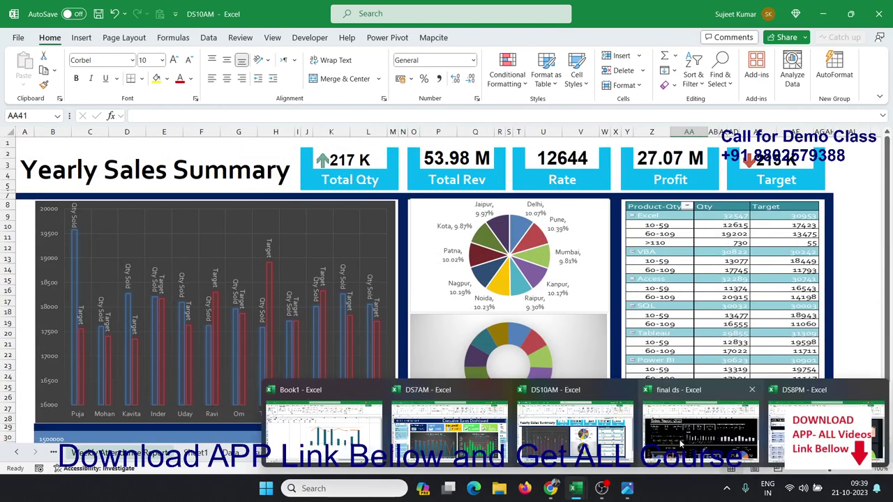
click(683, 444)
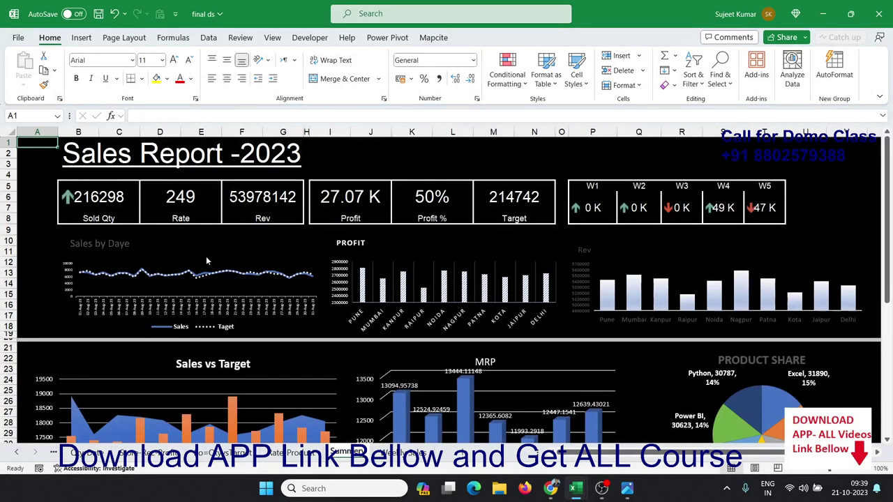
click(207, 288)
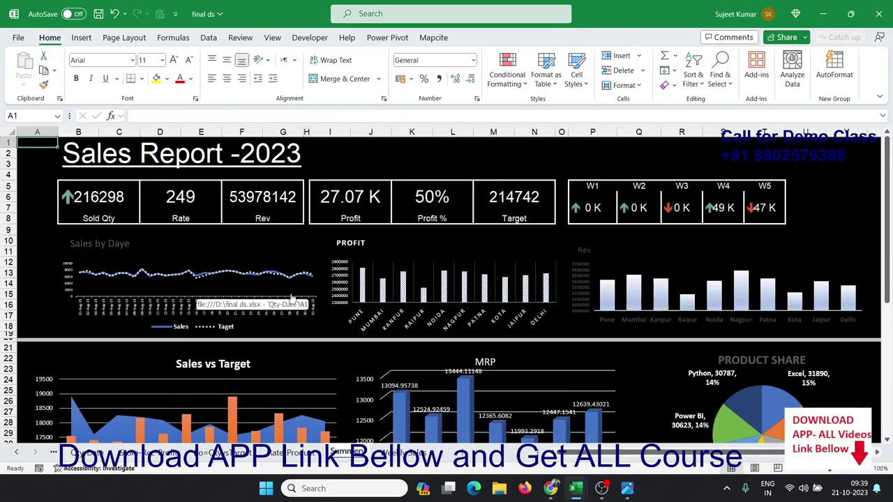
mouse_move(578, 489)
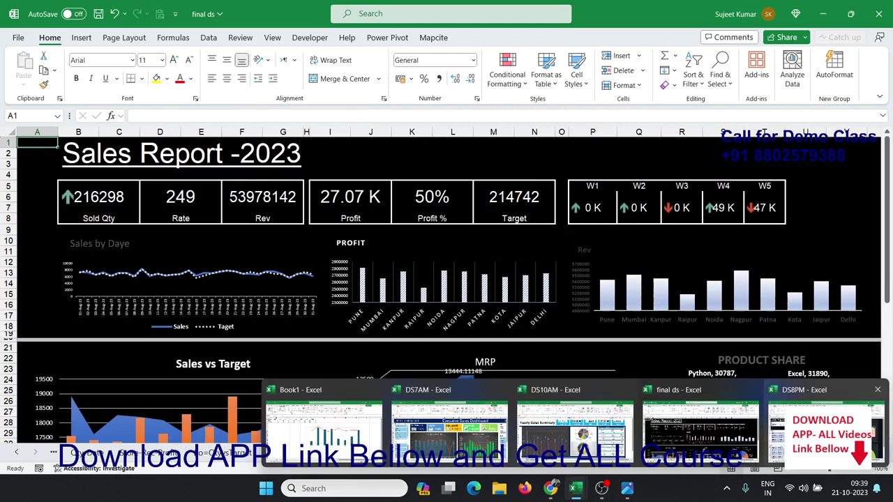
click(824, 419)
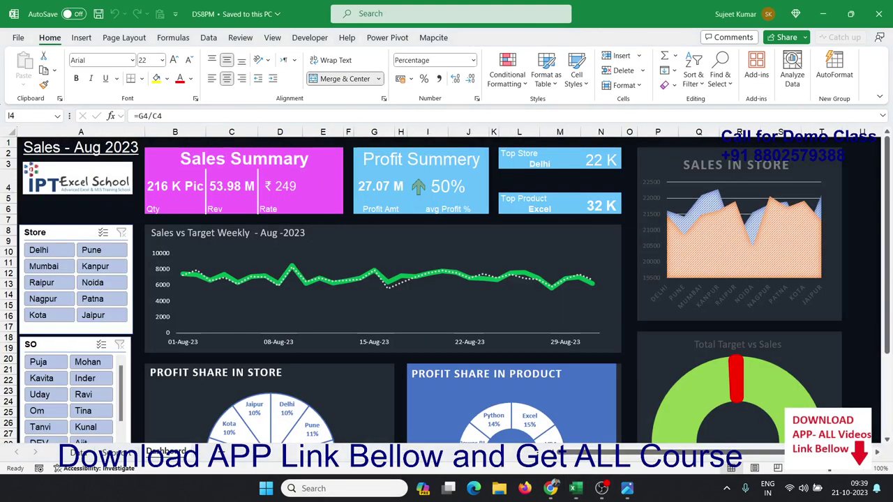
Step: Open Dashboard.jpg in Photos from the taskbar
click(627, 492)
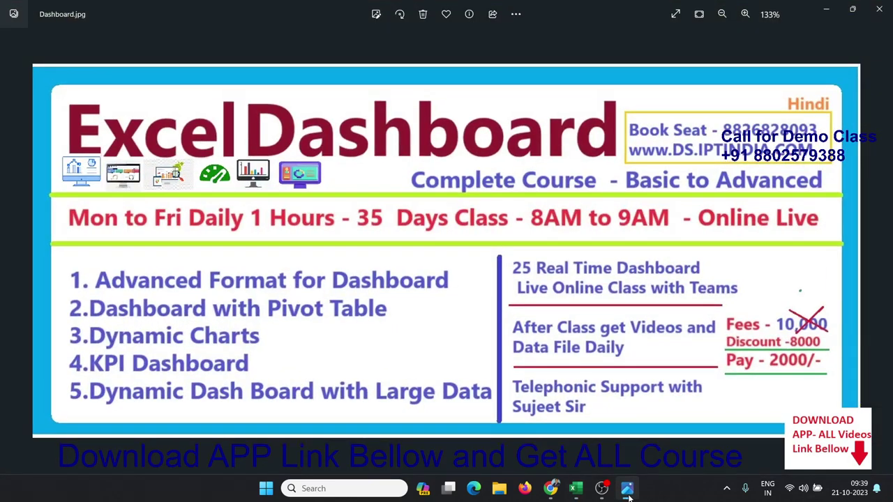